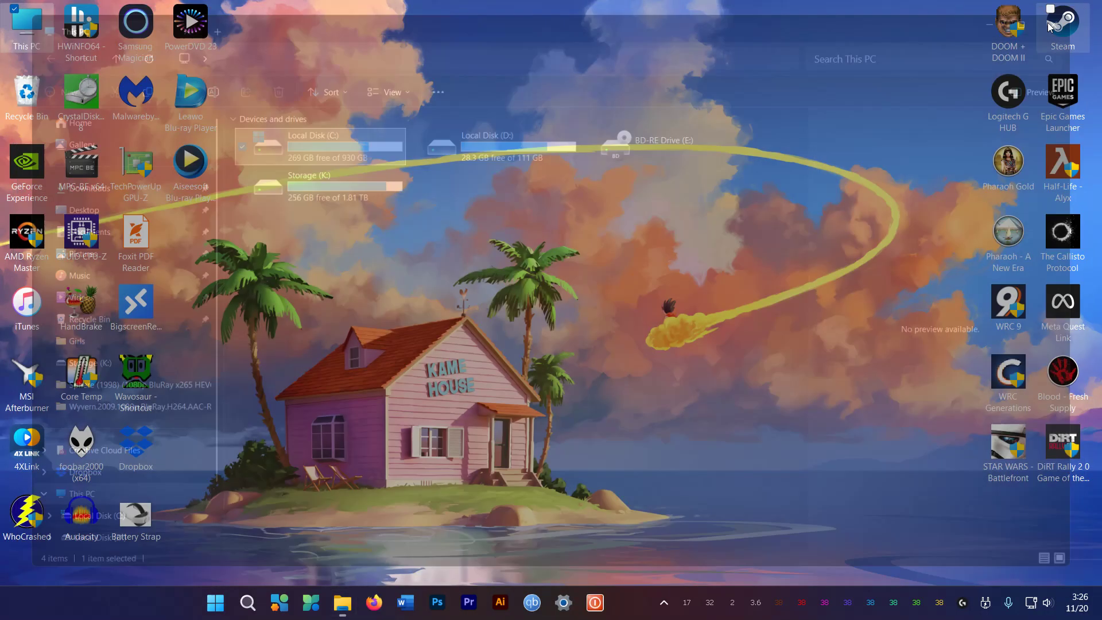
Search 'storage' and open the Storage settings page.
click(247, 602)
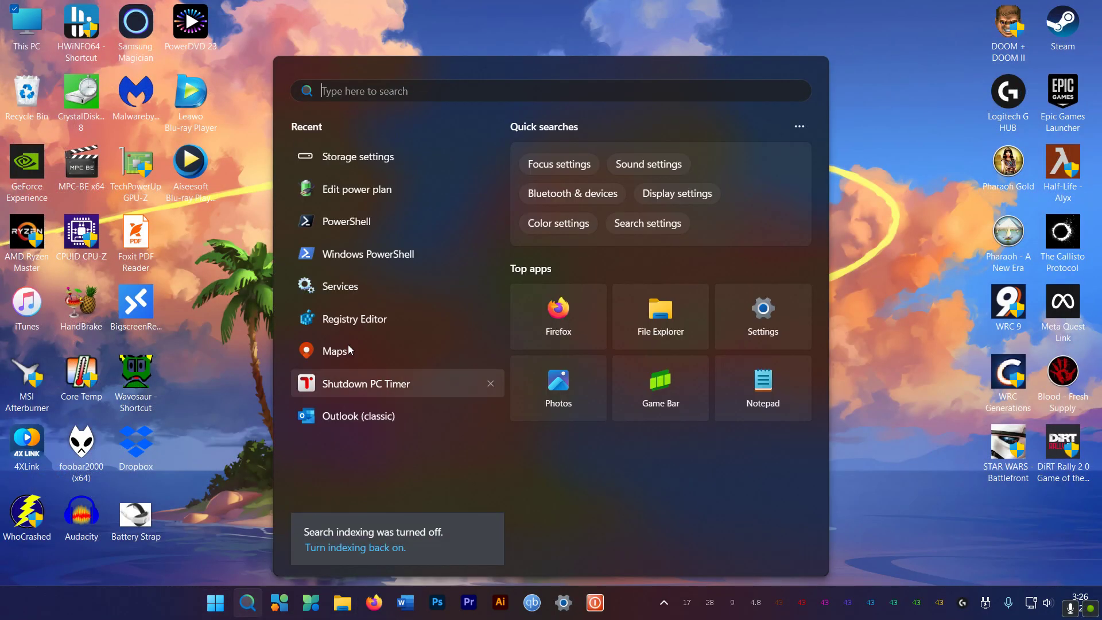
text(storage)
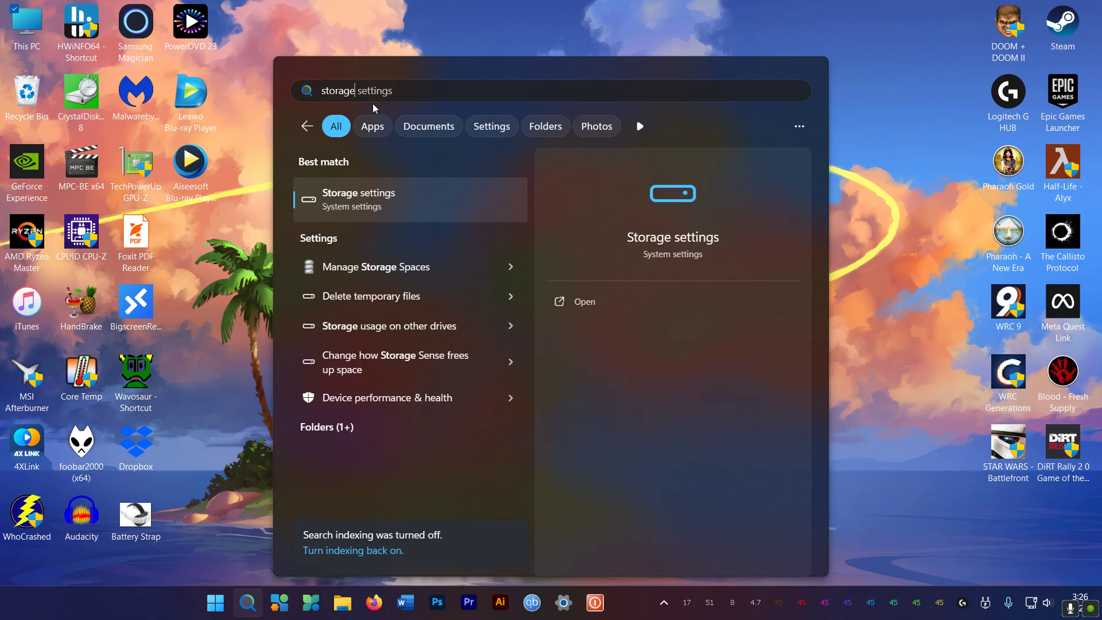
click(326, 196)
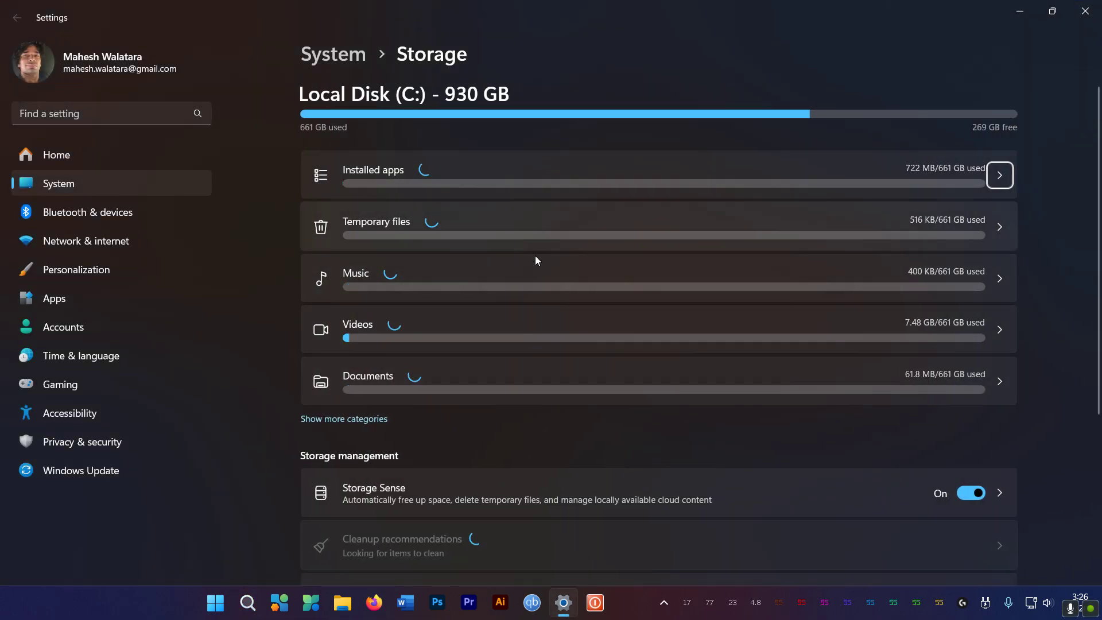
Turn Storage Sense off and back on, then open its settings page.
scroll(741, 310, down, 5)
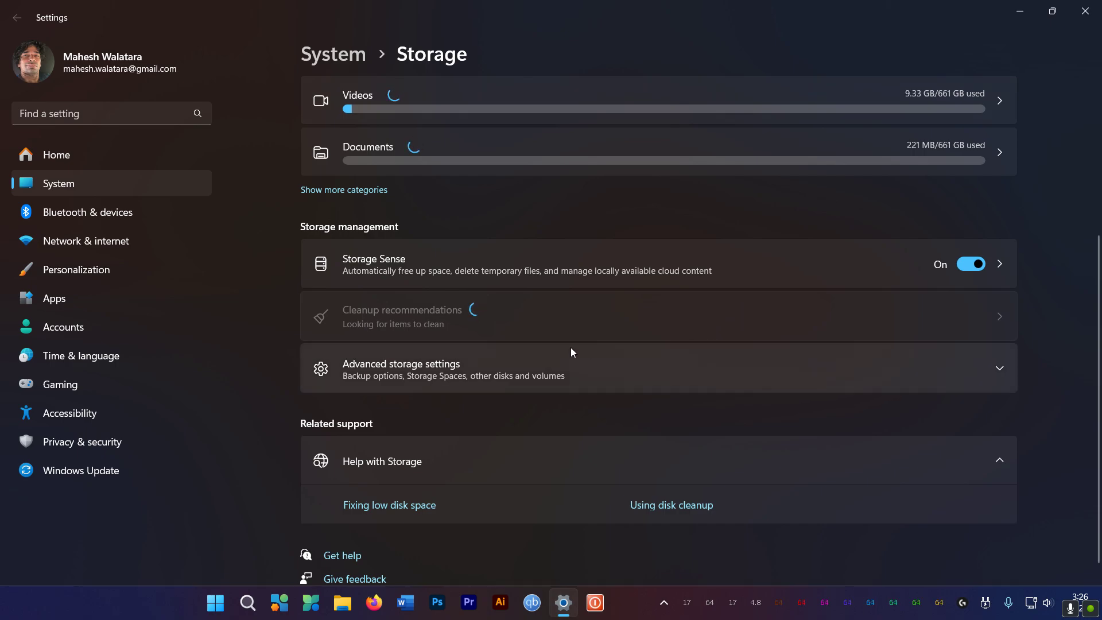
click(970, 265)
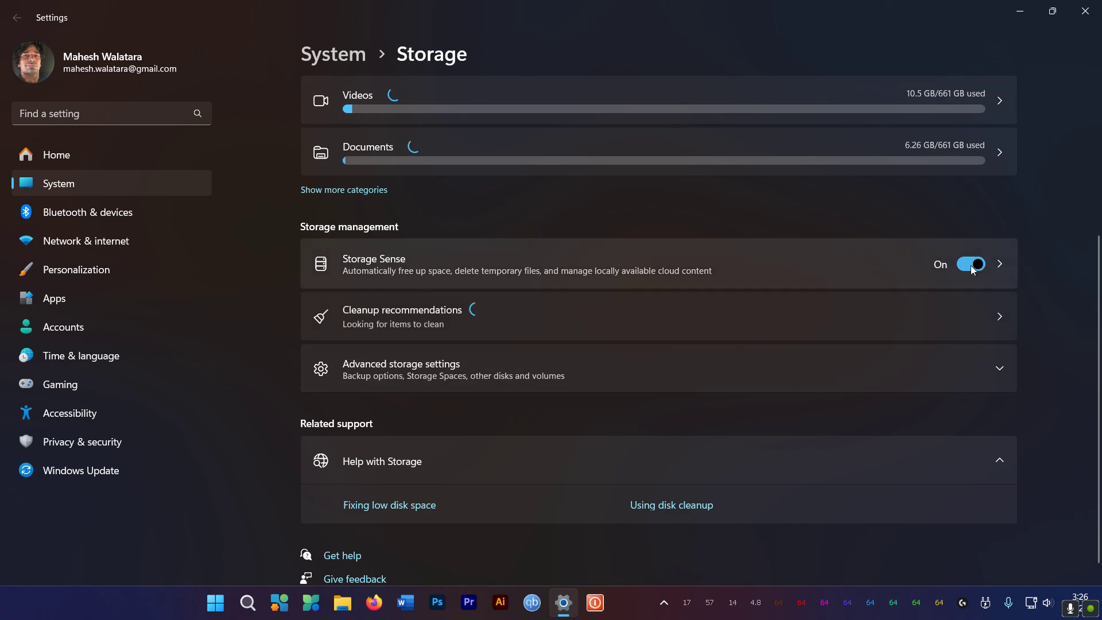
click(970, 265)
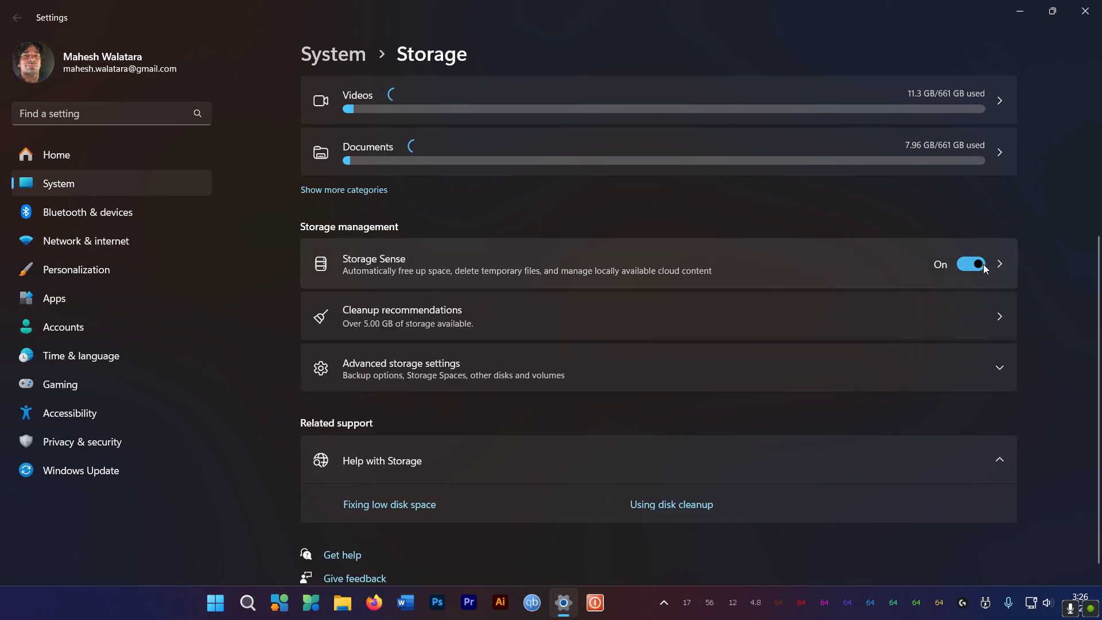
click(996, 264)
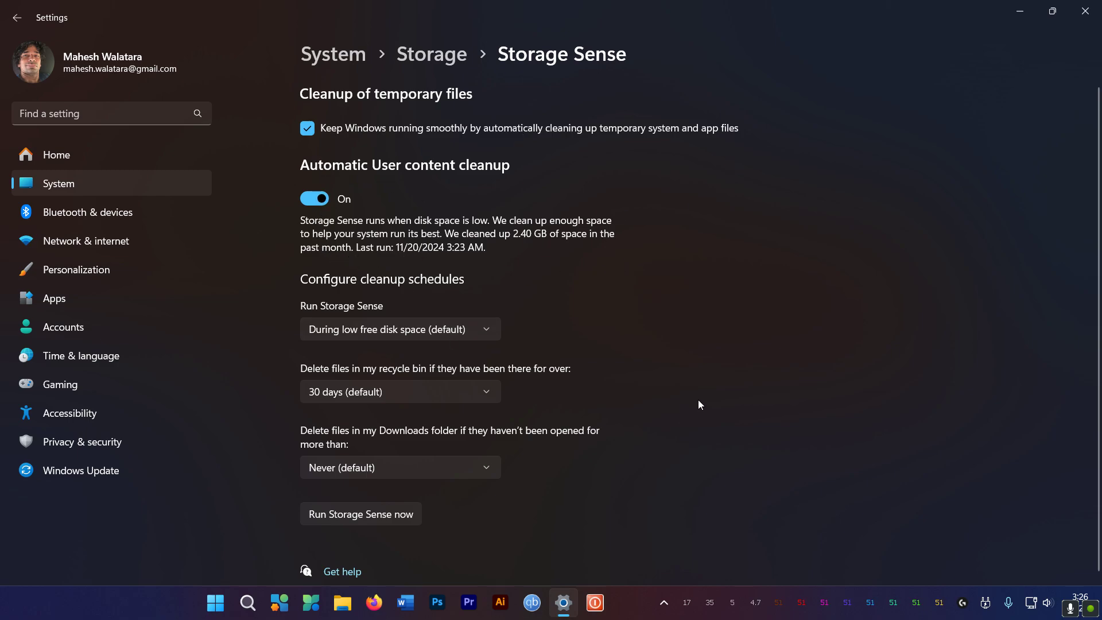
Show the Run Storage Sense options: Every day, Every week, Every month, During low free disk space.
scroll(561, 501, down, 1)
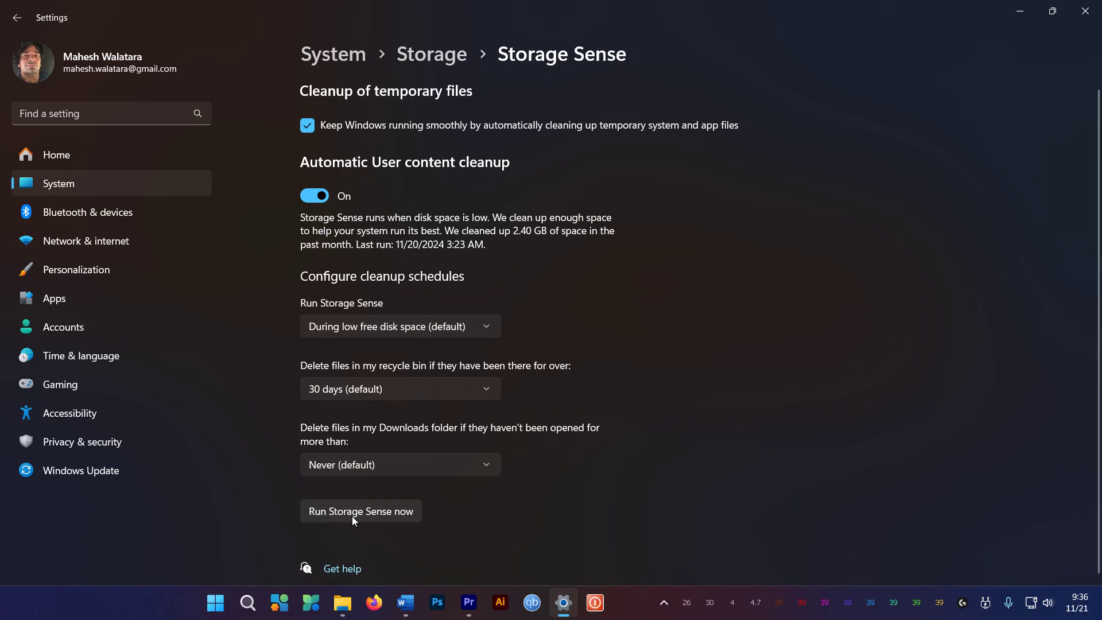
click(387, 330)
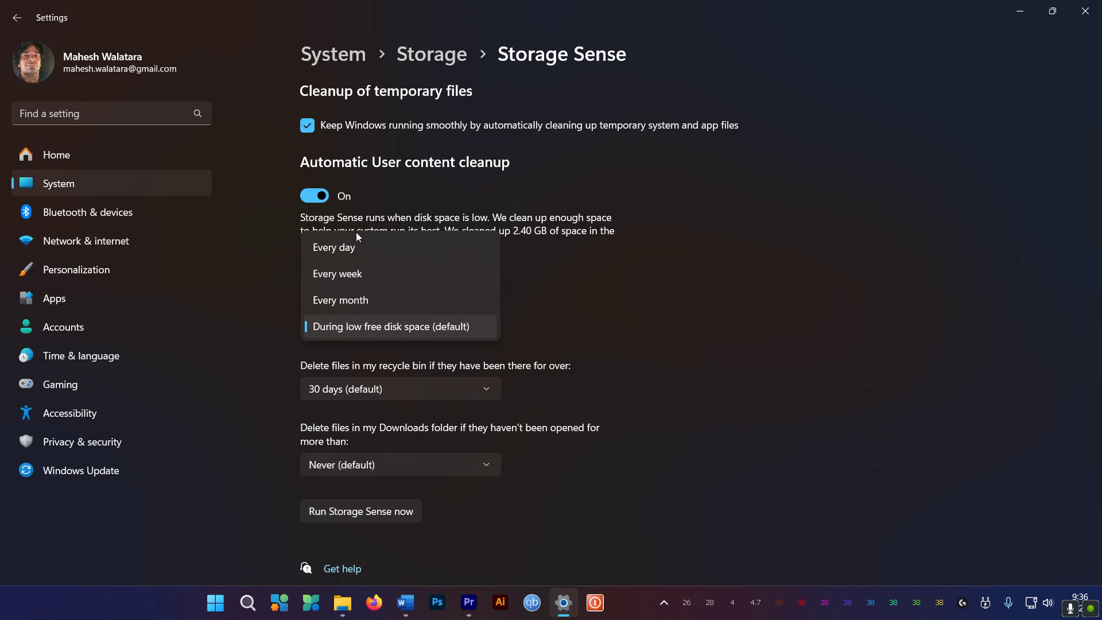
Keep 'During low free disk space', then launch Drive optimization from Advanced storage settings.
click(341, 328)
click(433, 62)
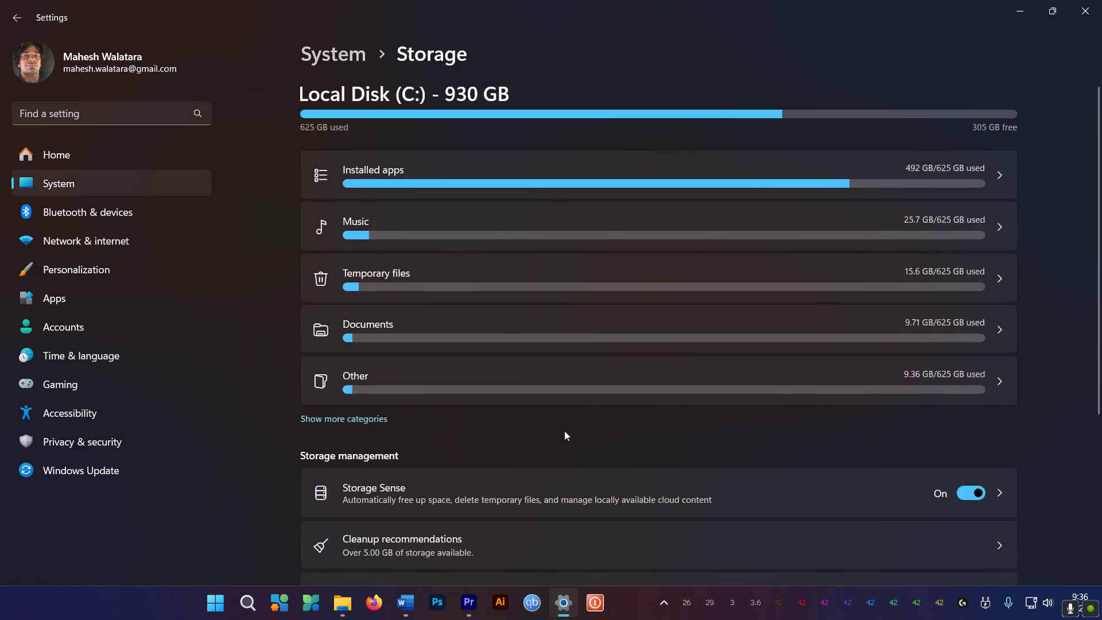
scroll(565, 436, down, 4)
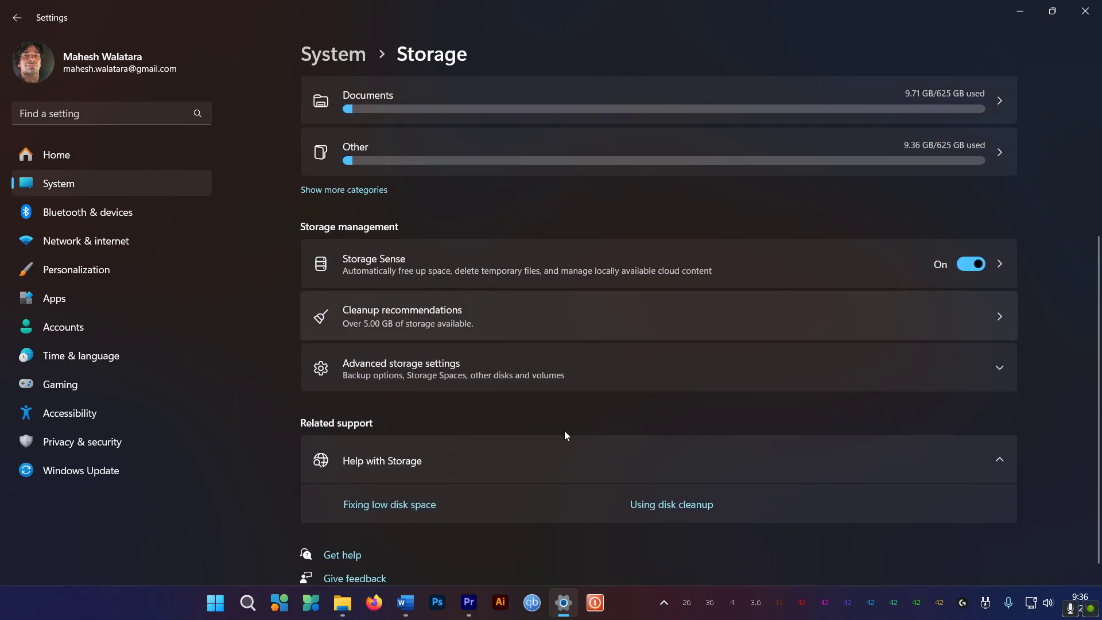
click(470, 375)
scroll(494, 439, down, 3)
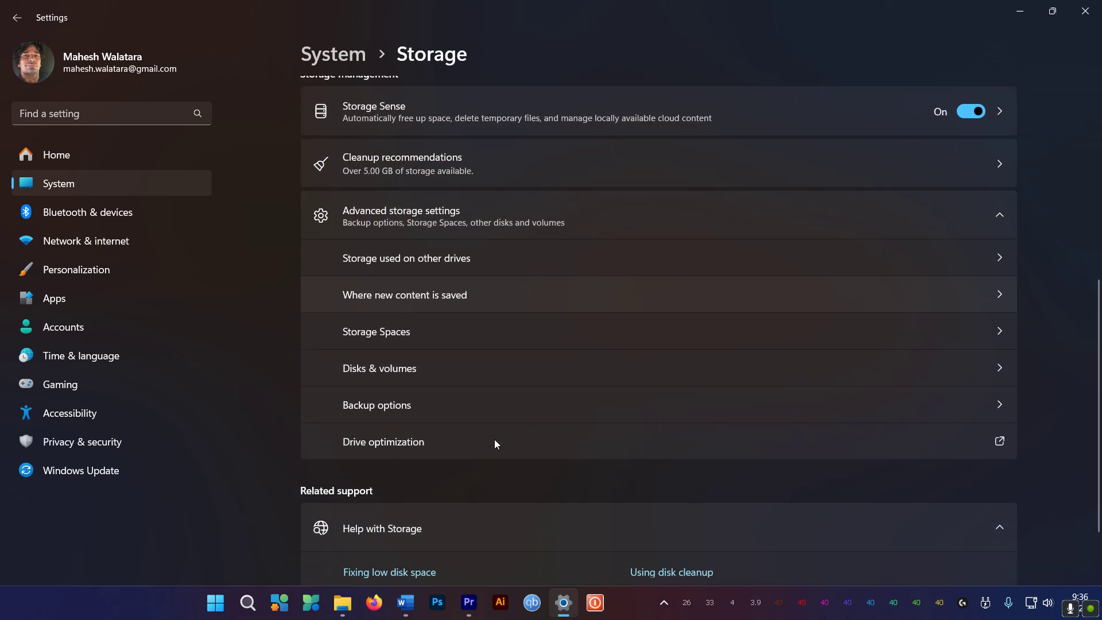
click(392, 440)
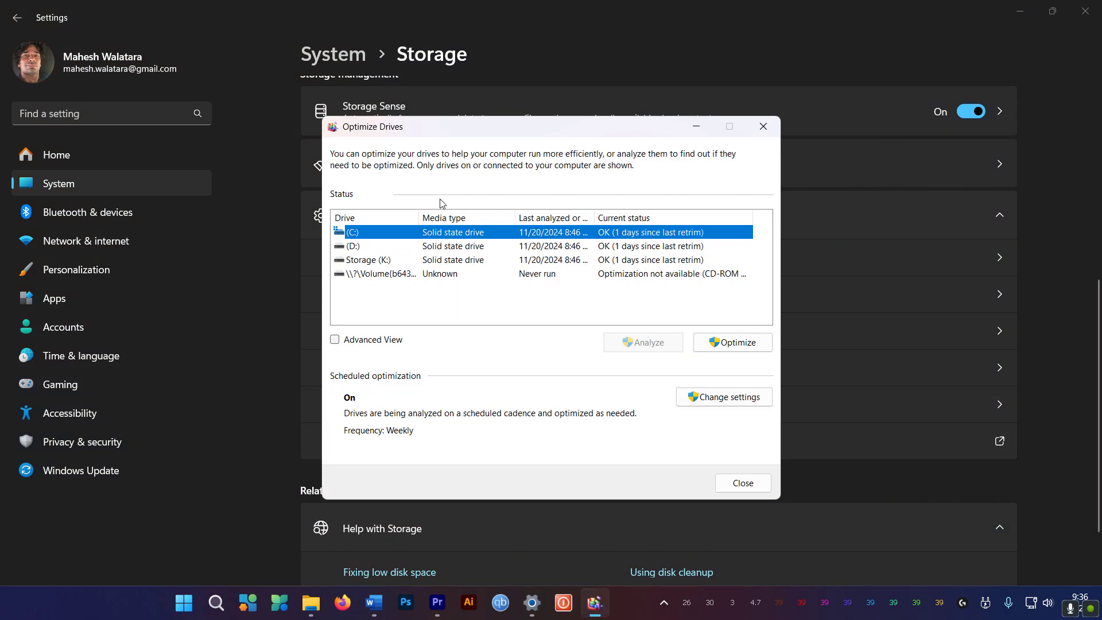
Show all volumes in Advanced View and retrim the C: drive.
click(443, 247)
click(335, 340)
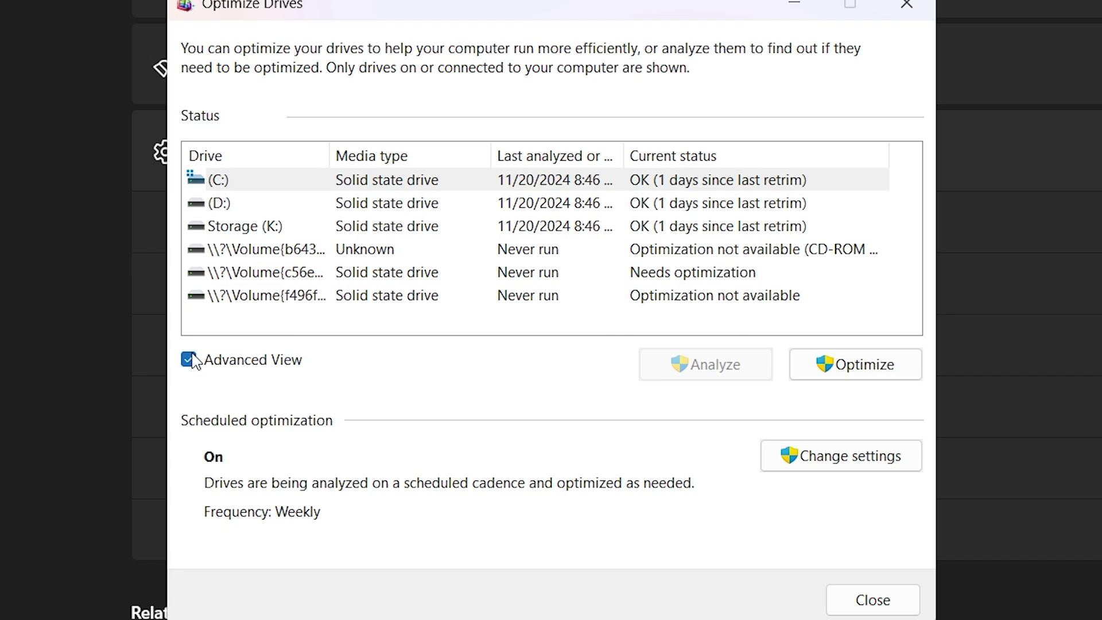
click(818, 367)
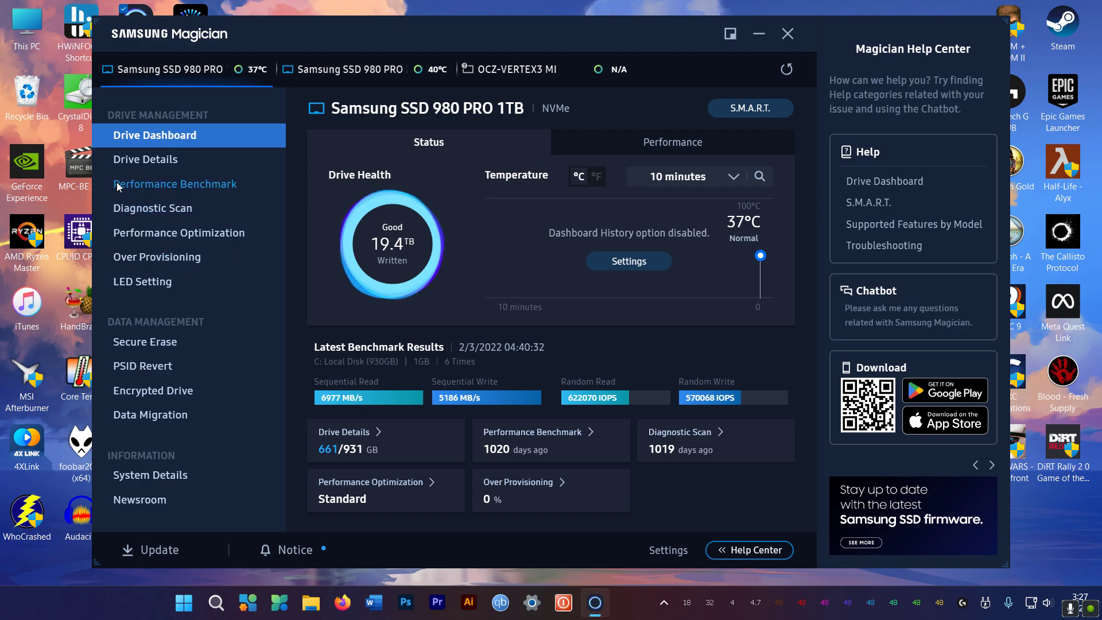
Open Drive Details for the Samsung SSD 980 PRO 1TB to check firmware 5B2QGXA7.
click(131, 160)
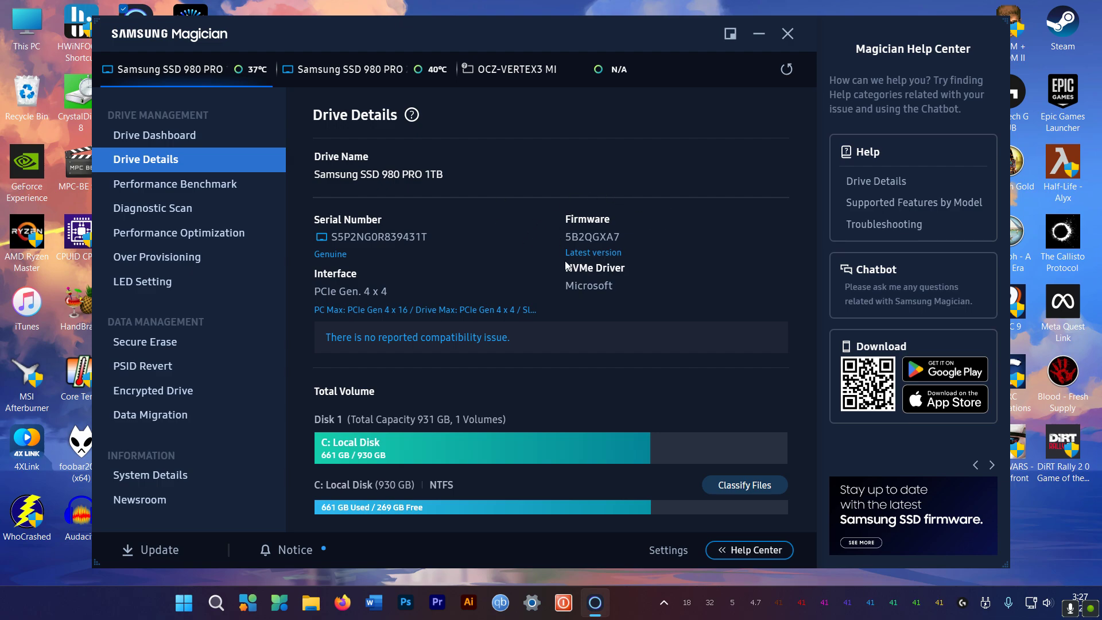
Set Custom Mode under Performance Optimization, then select Disk 1's C: partition in Disk Management.
click(203, 231)
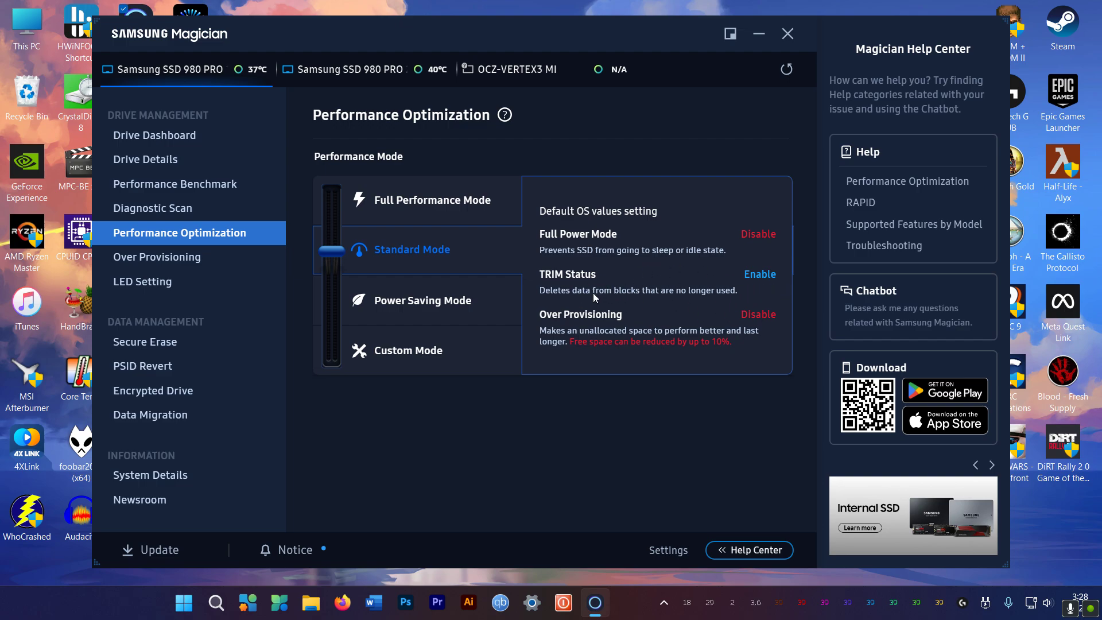
click(402, 350)
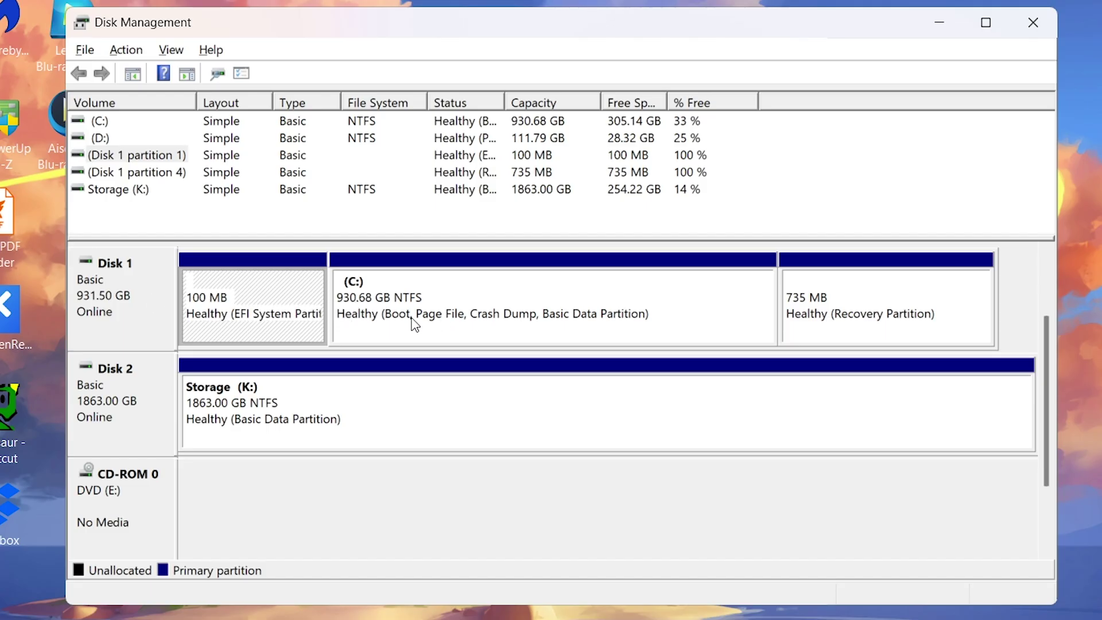
click(412, 323)
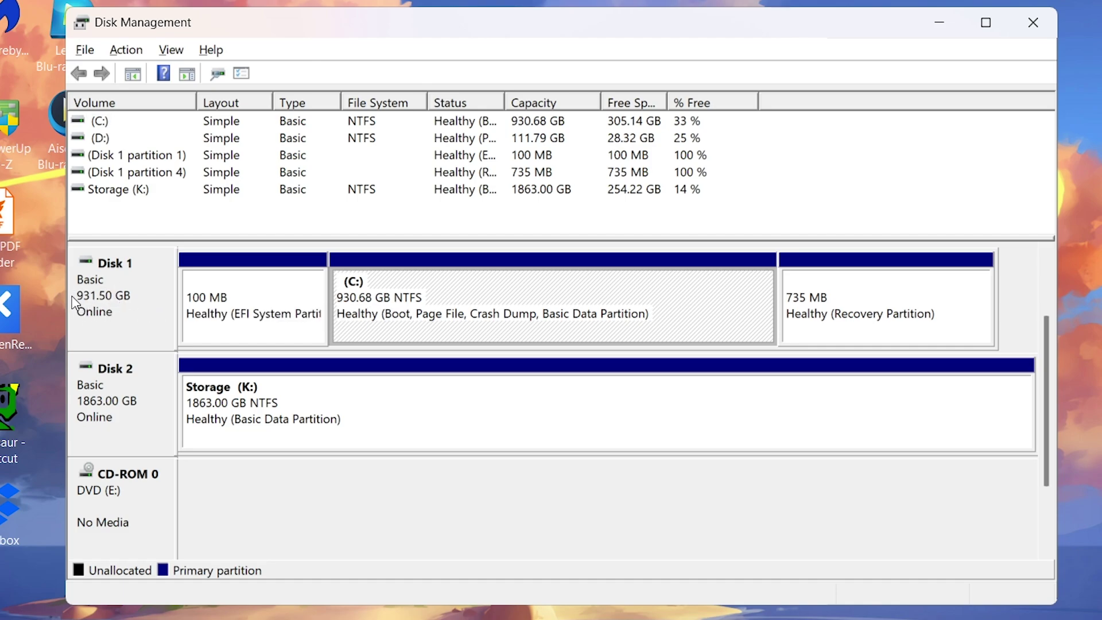
View the context menus for Disk 1 and its C: partition, then dismiss them.
click(125, 299)
right_click(109, 297)
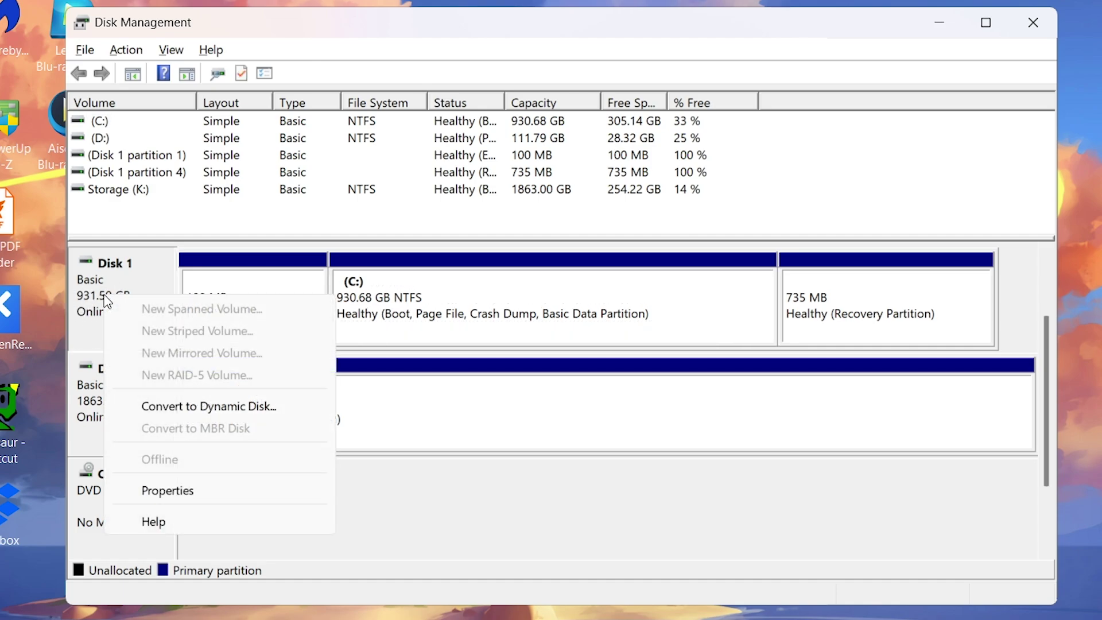
click(449, 292)
right_click(443, 293)
click(428, 300)
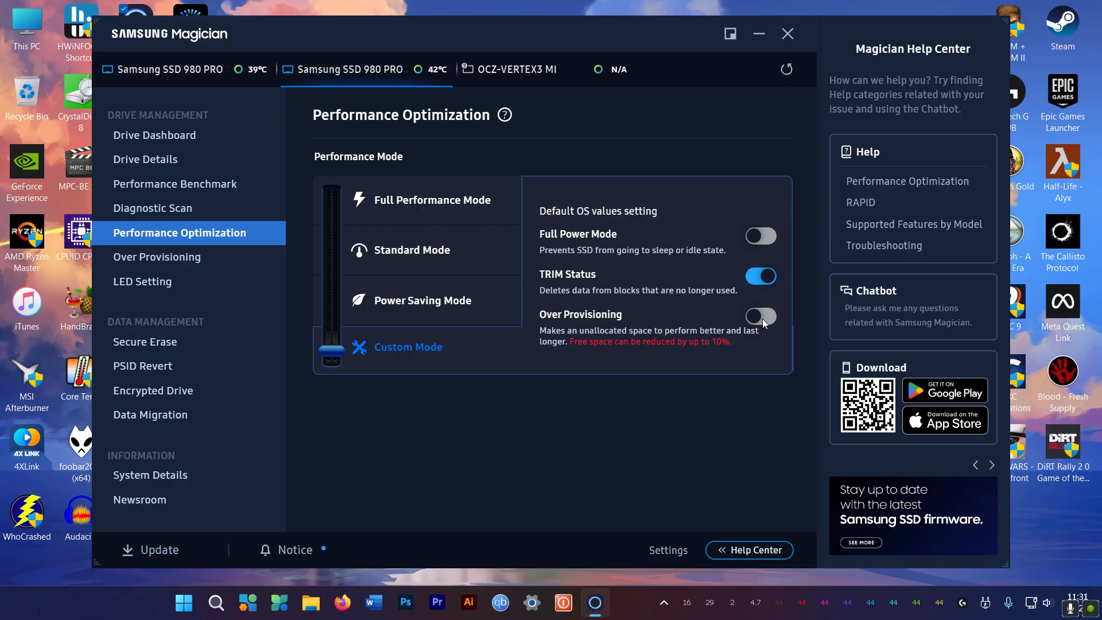
Enable Over Provisioning on the second 980 PRO drive and apply it.
click(762, 318)
click(550, 390)
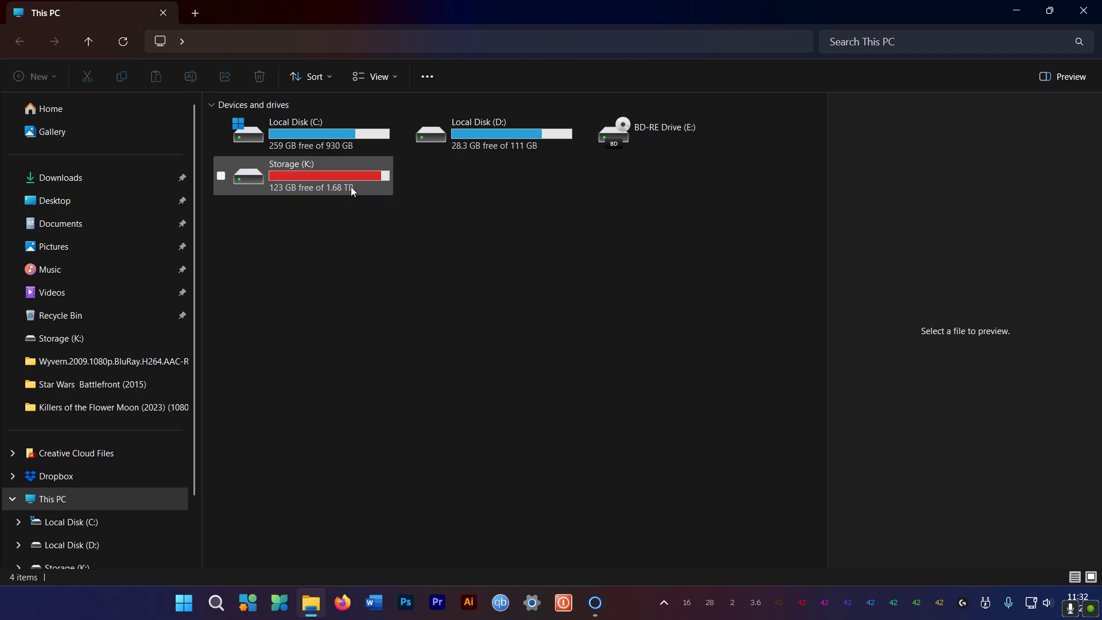
Open the Format dialog for Storage (K:), reposition it, and leave Quick Format ticked.
right_click(328, 168)
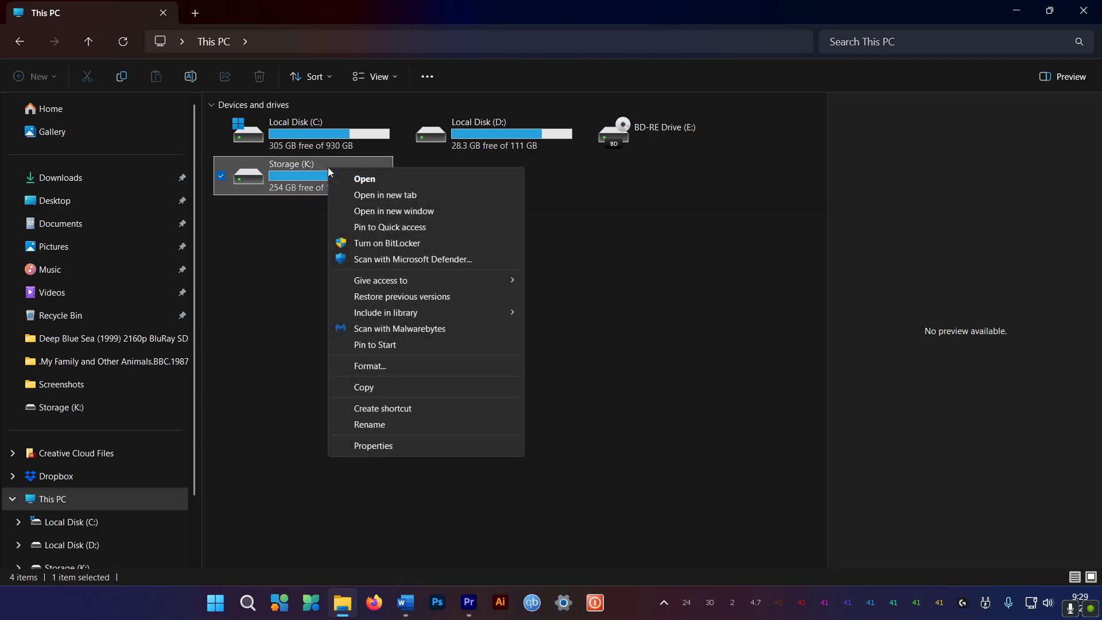
click(371, 368)
drag(156, 179, 529, 179)
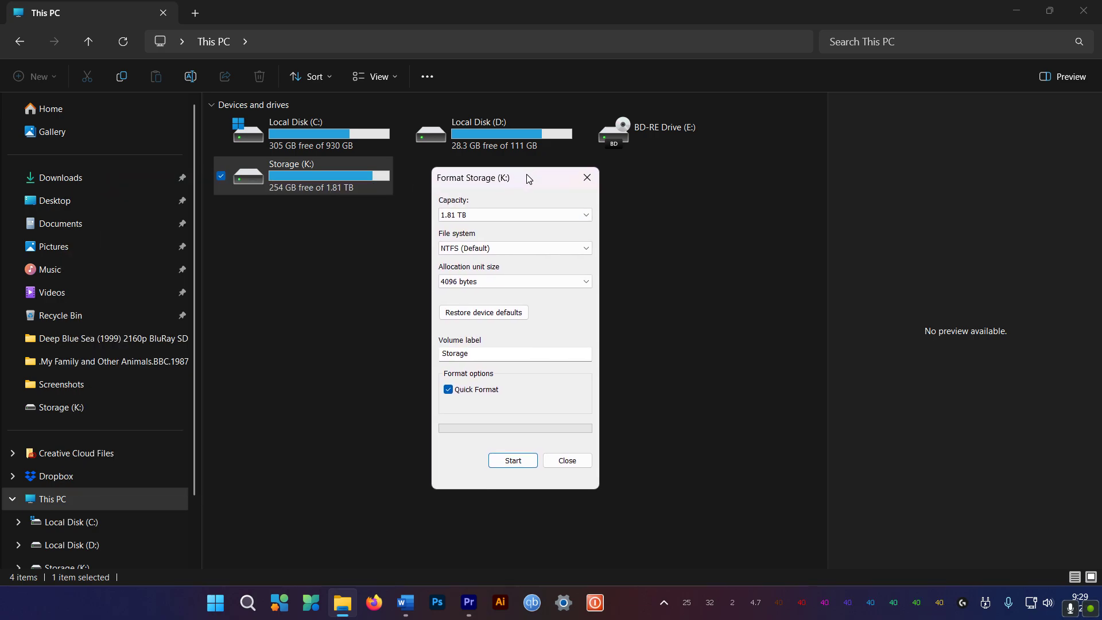
click(451, 394)
click(451, 392)
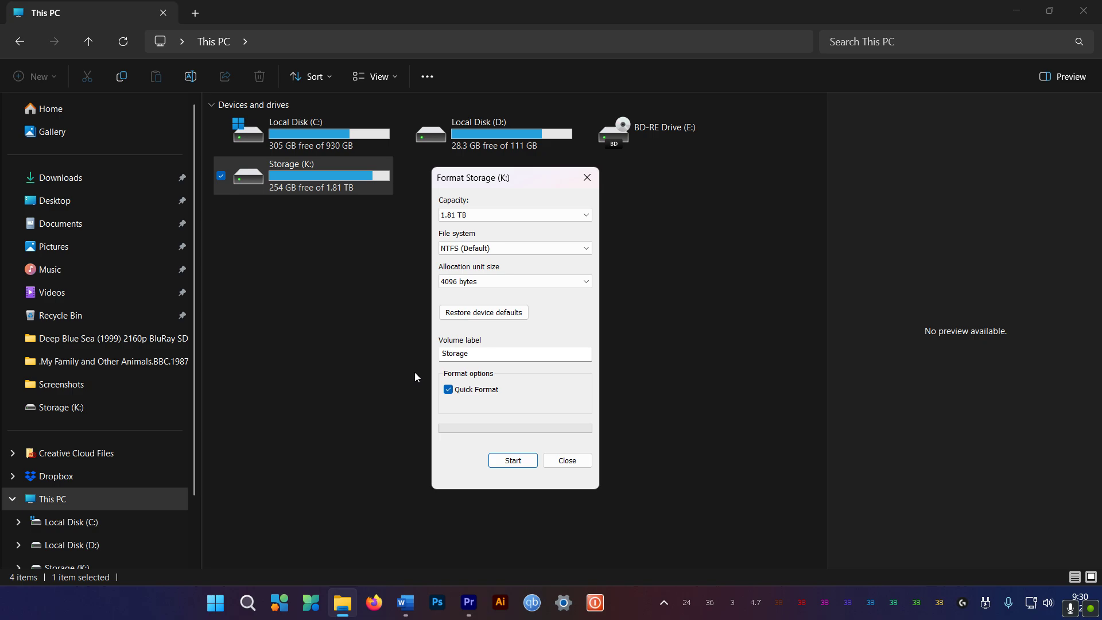